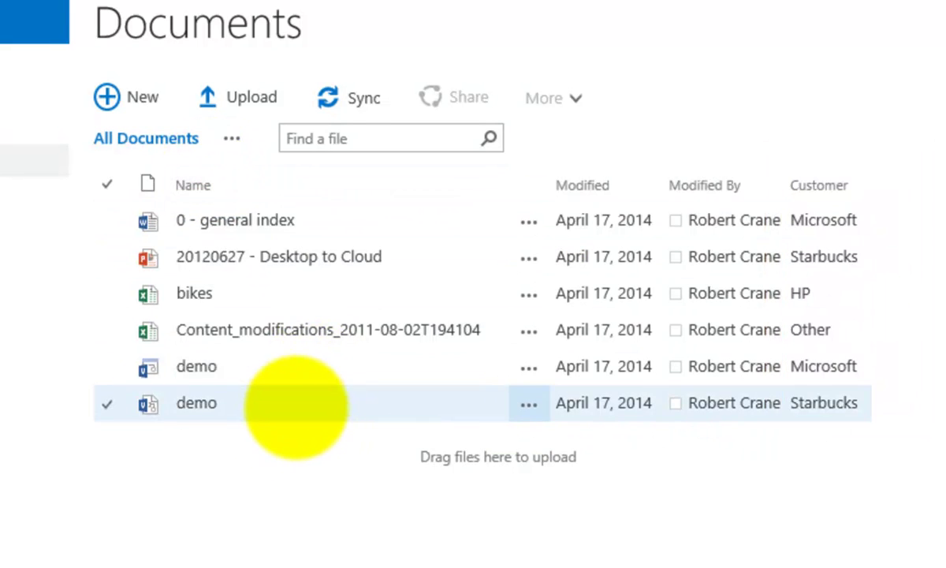
Save the Documents library as a template with file name doc-lib-structure and template name "Doc Lib - Structure only", without including content
left_click(197, 24)
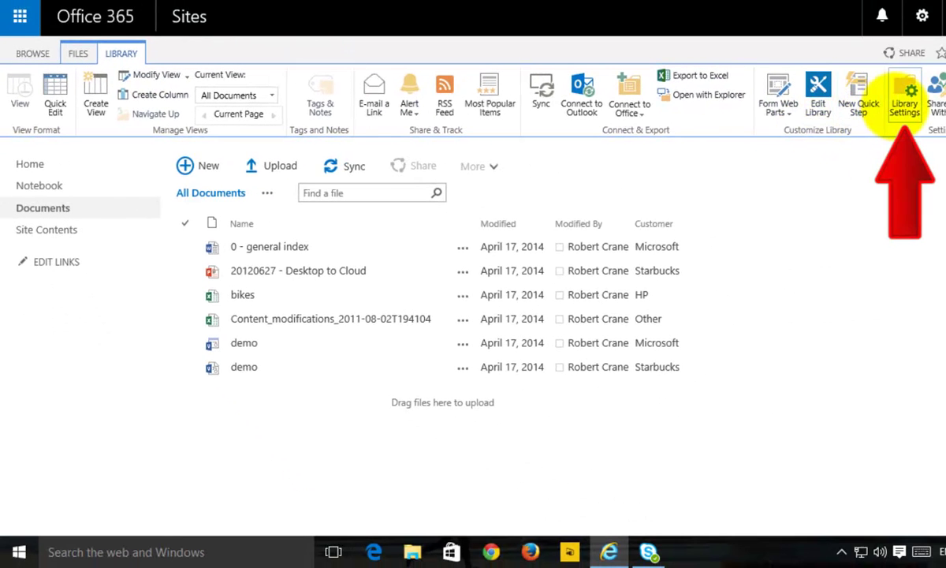
left_click(905, 99)
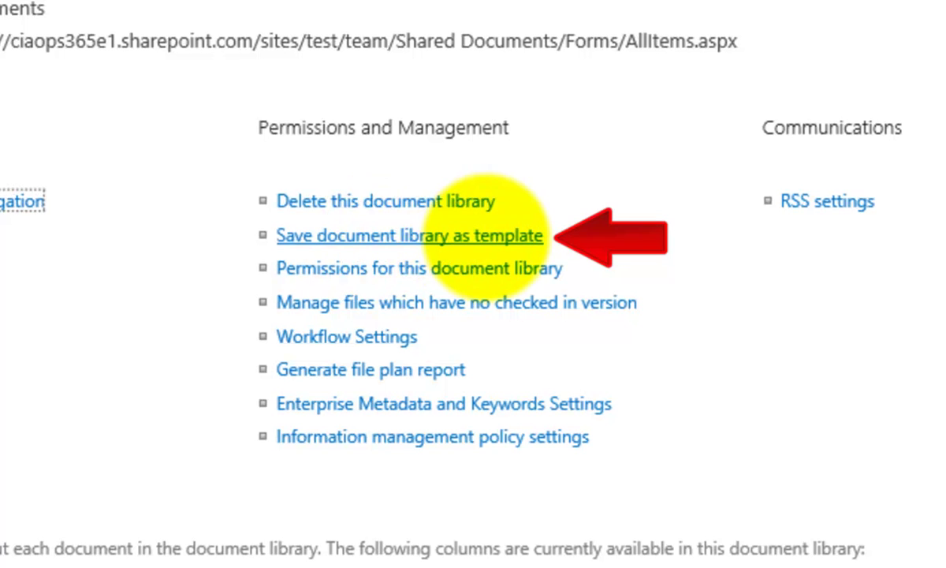
left_click(433, 236)
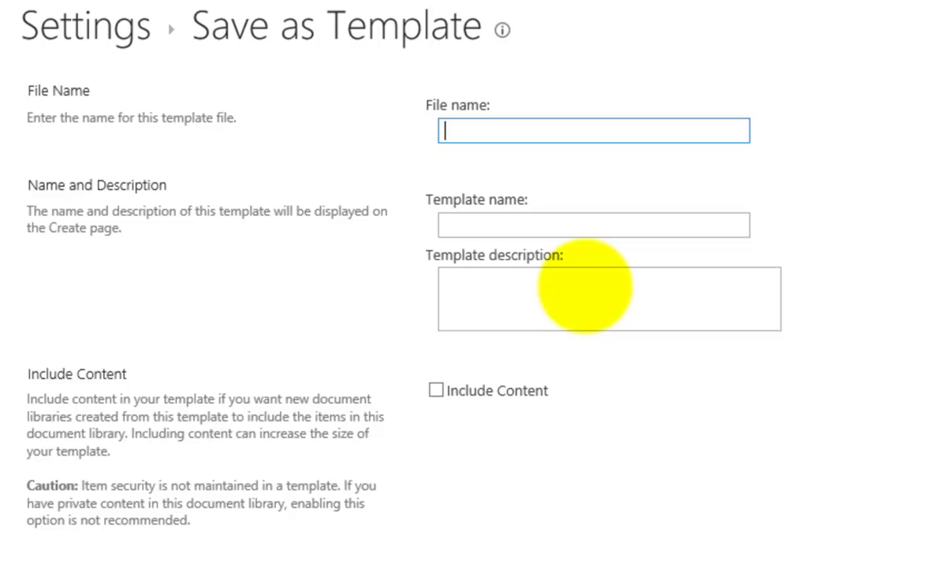
type("doc-lib-s")
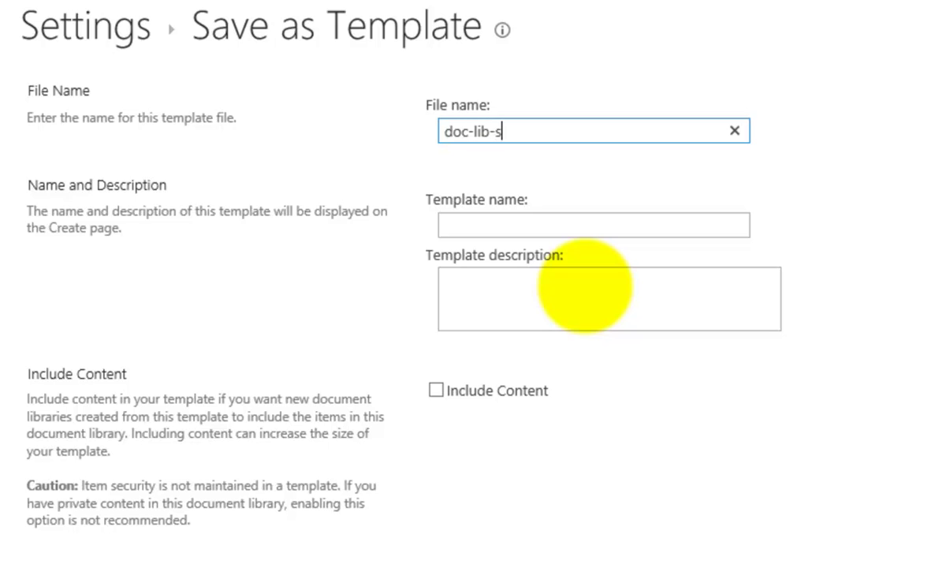
type("tructure")
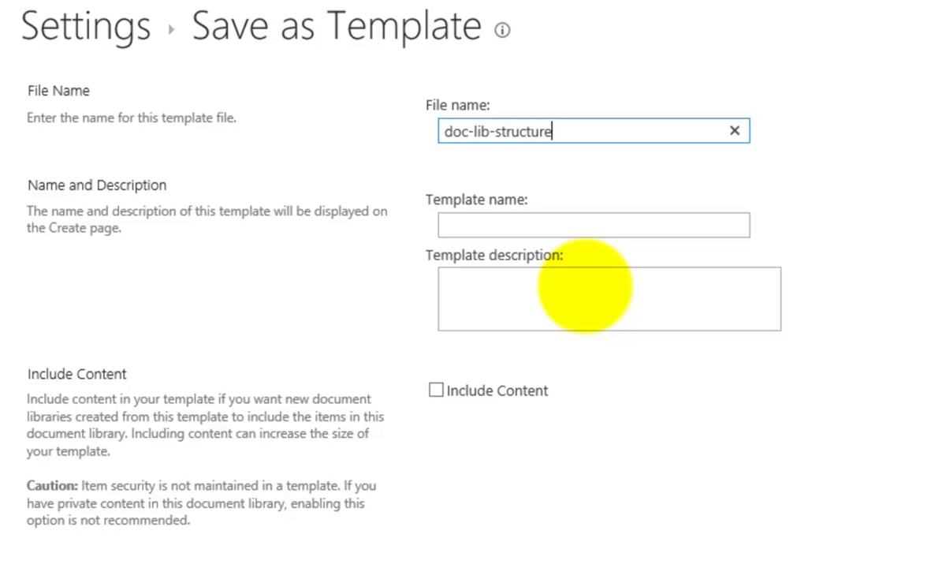
left_click(554, 223)
type("Doc Lib")
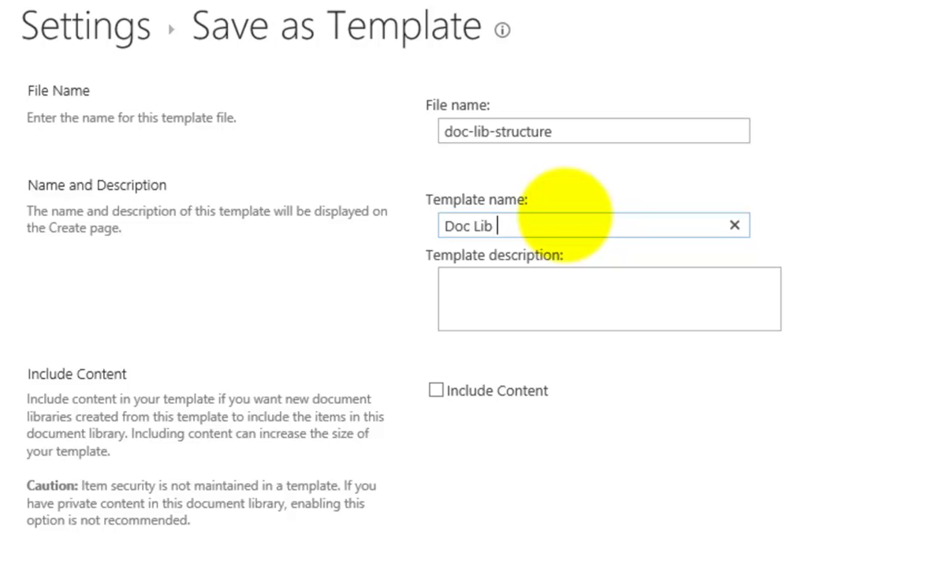
type(" - Structrure only")
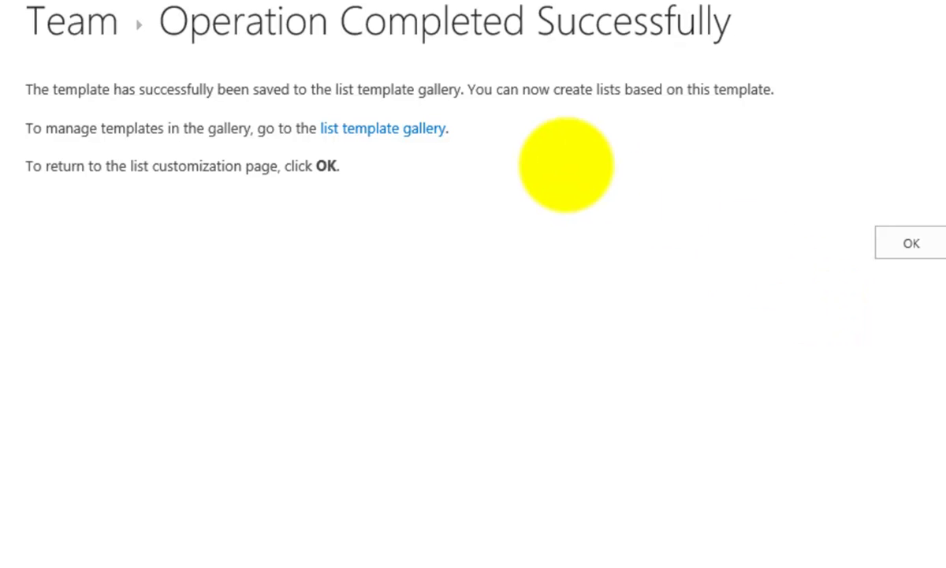
Check the doc-lib-structure template and its downloadable file in the list template gallery, without saving the file
left_click(407, 129)
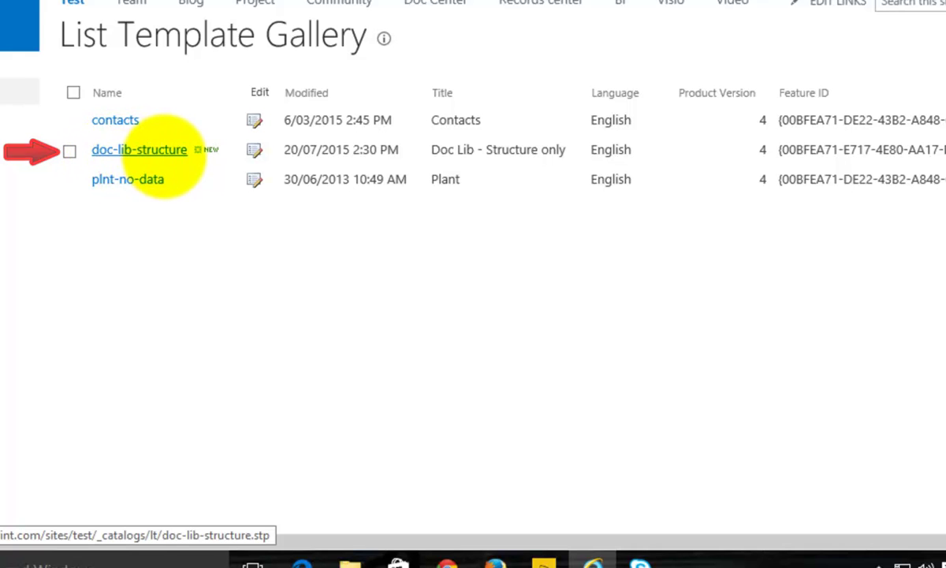
left_click(156, 149)
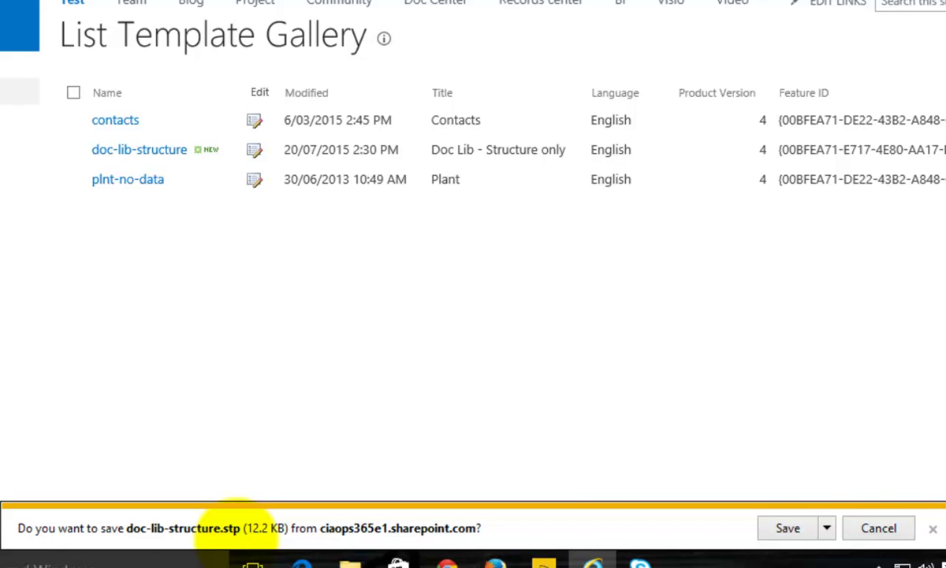
left_click(894, 535)
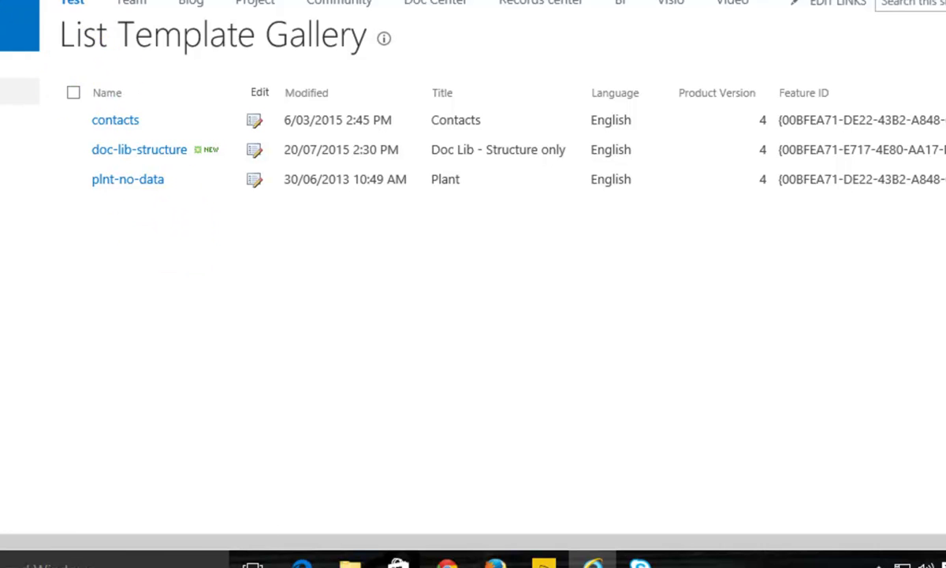
key("alt+Left")
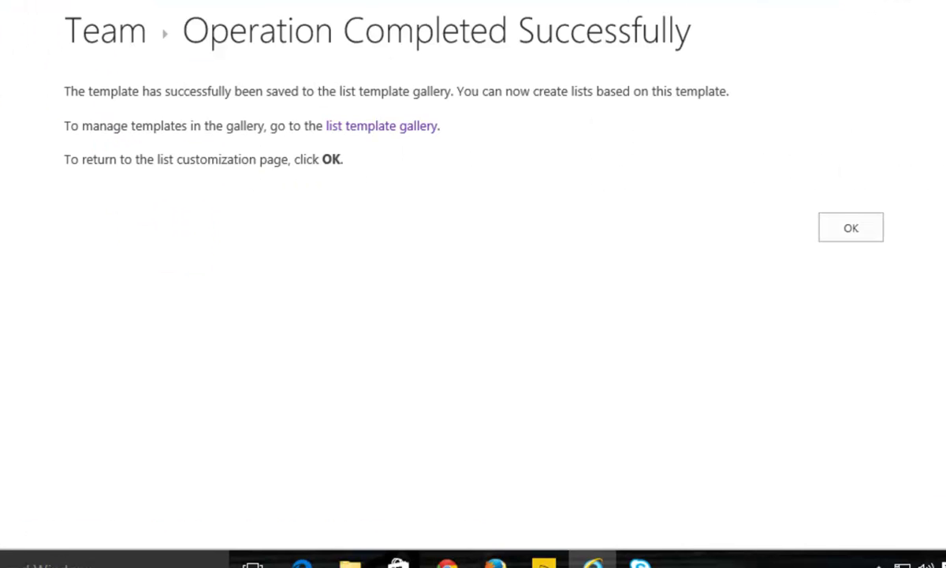
Save the Documents library as a second template, file name doc-lib-content, template name "Doc Lib - Full content", with its content included
left_click(865, 228)
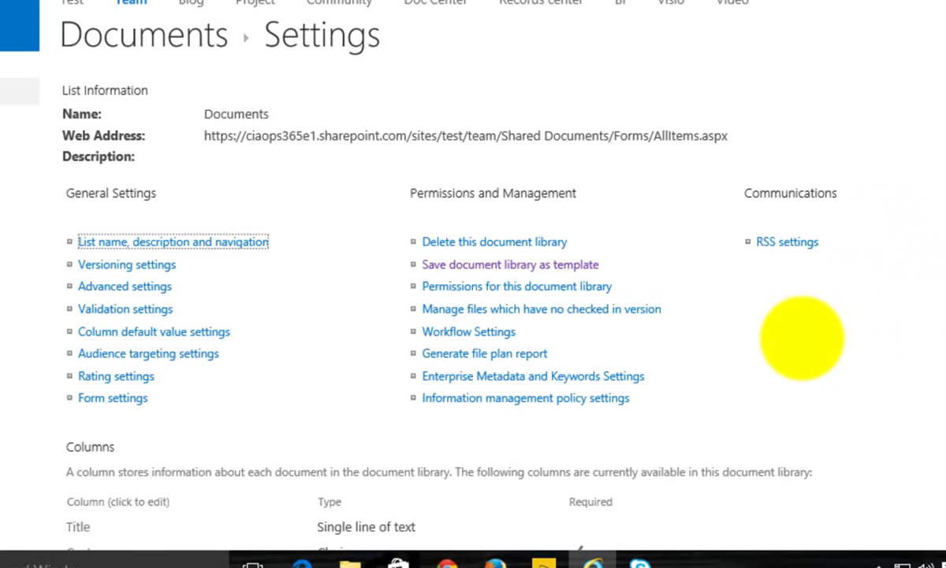
left_click(556, 264)
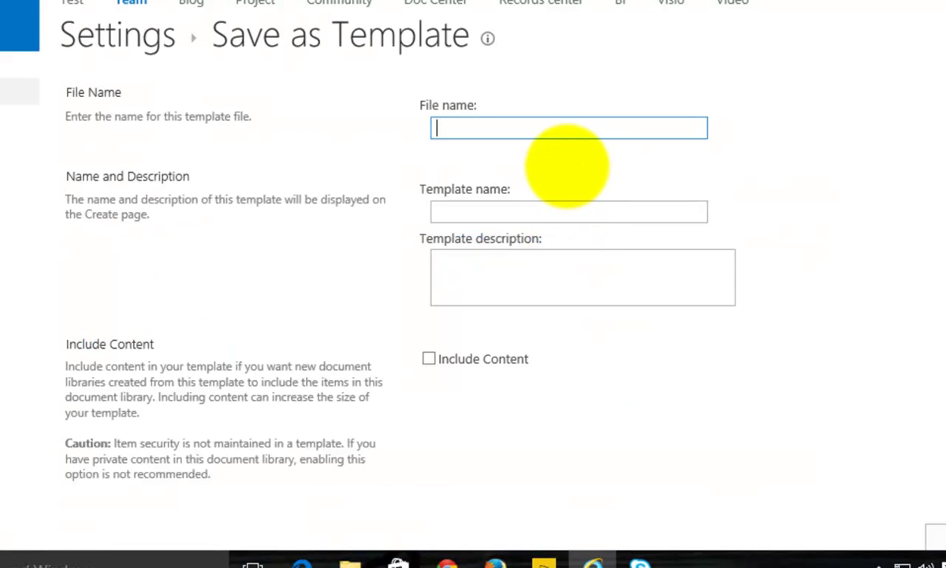
type("doc-lib-content")
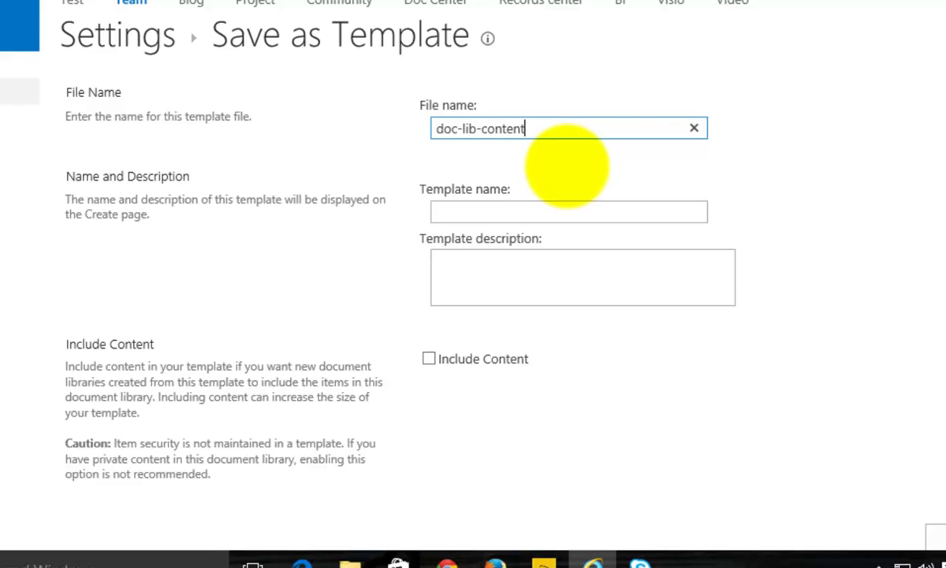
left_click(560, 209)
type("Doc Lib")
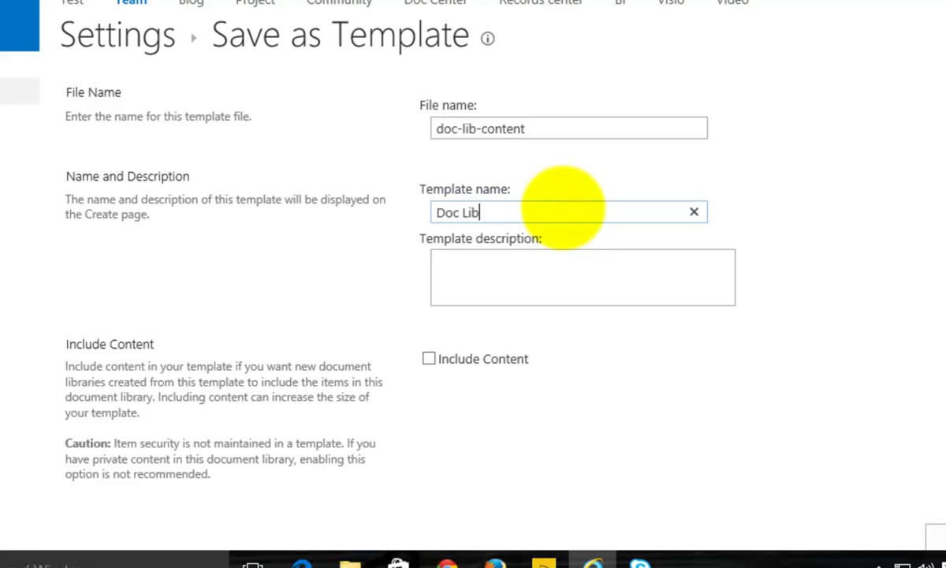
type(" - Full content")
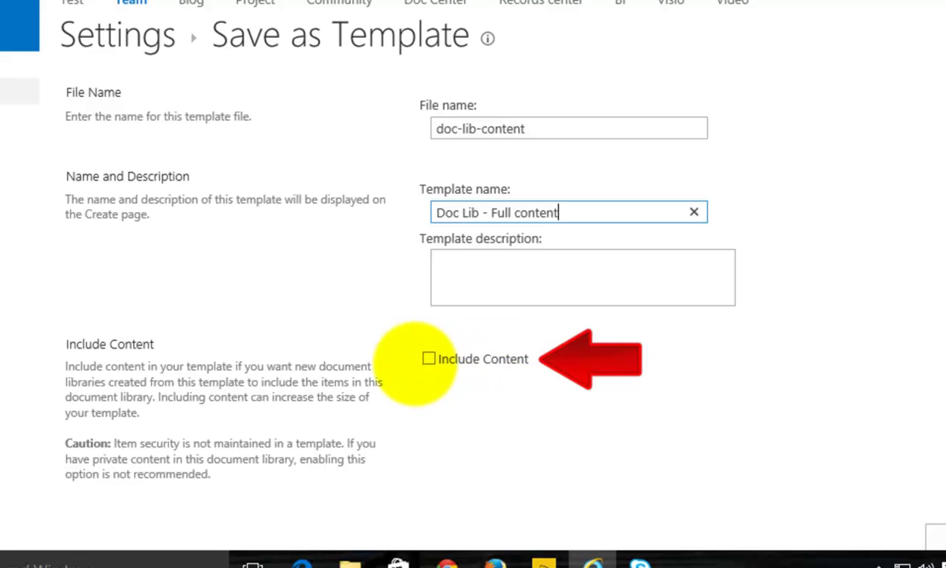
left_click(428, 359)
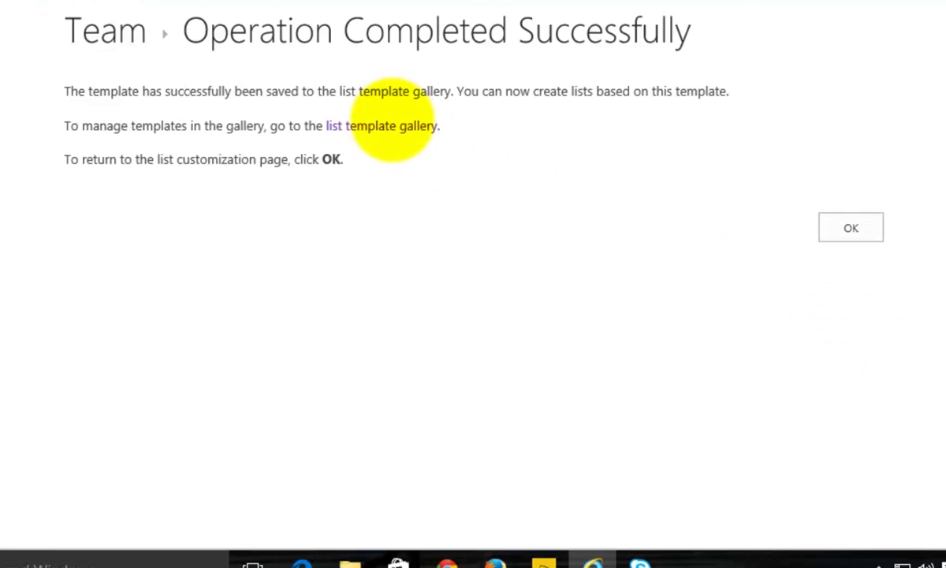
Check the saved templates in the list template gallery and return to the Documents library settings
left_click(391, 127)
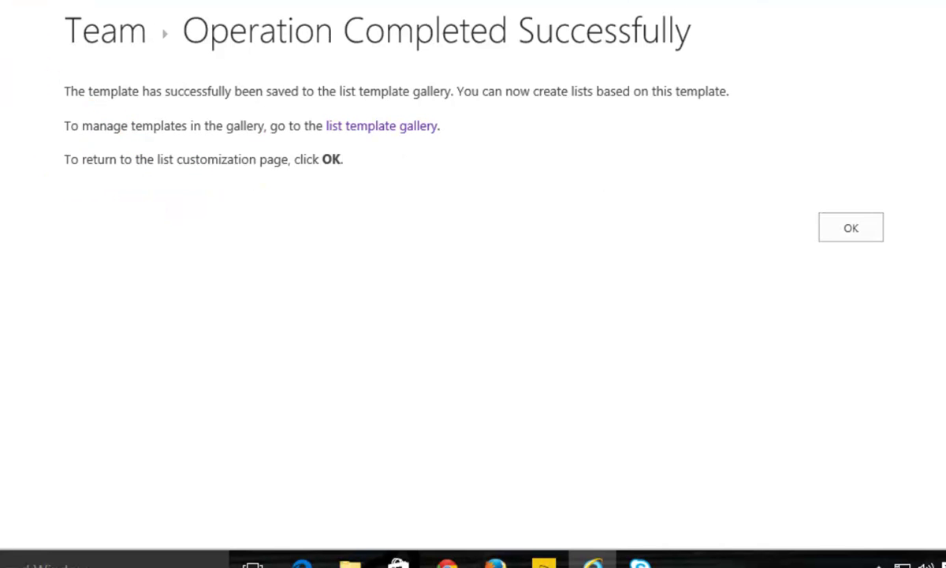
left_click(854, 230)
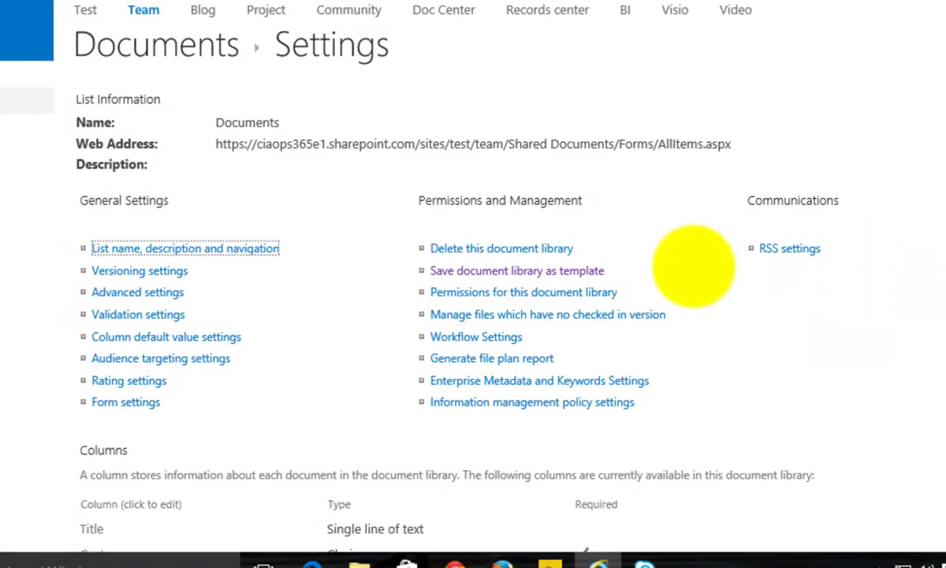
Open the list of apps that can be added to the Team site from its site contents
left_click(53, 174)
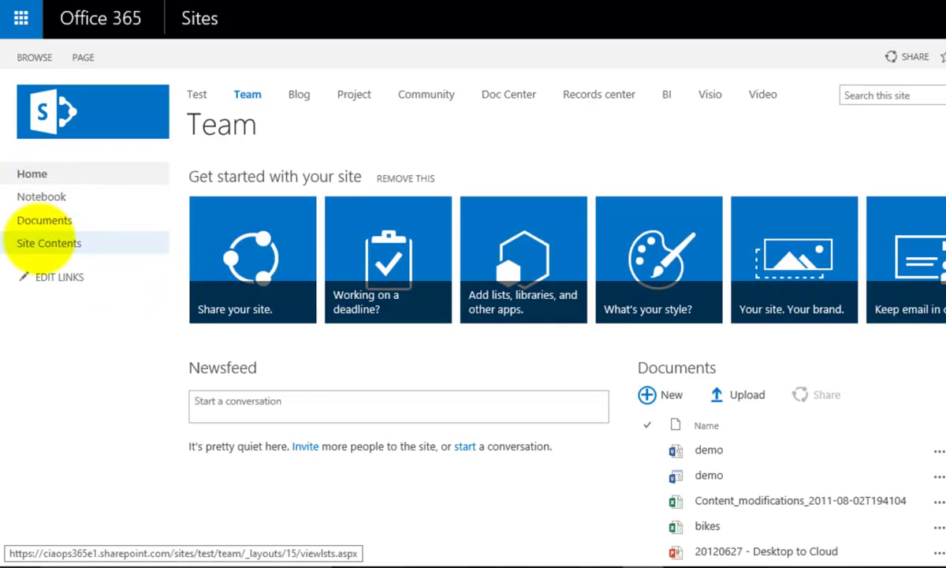
left_click(39, 241)
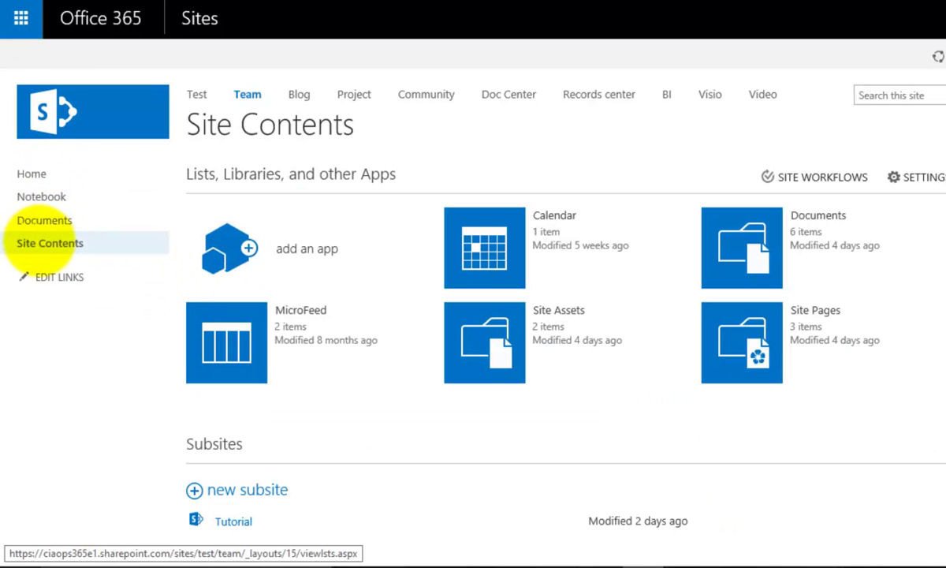
left_click(291, 248)
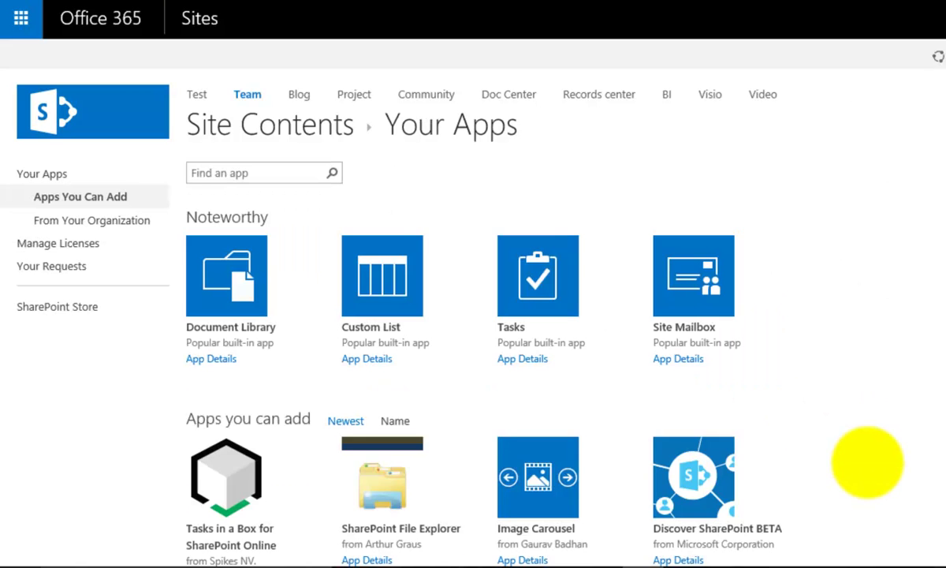
Find the "Doc Lib - Structure only" template among the available apps and create a library named New Library from it
scroll(473, 315, "down", 1)
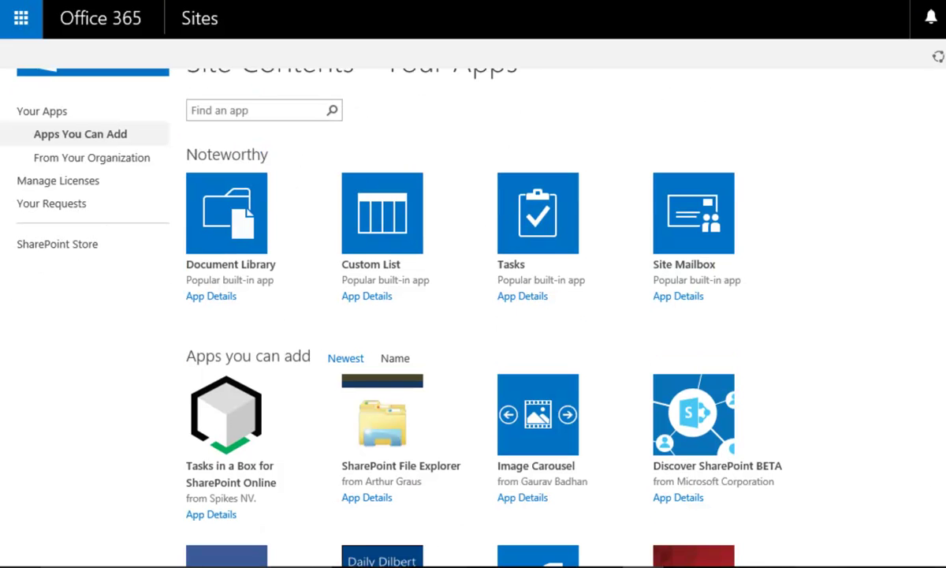
scroll(474, 316, "down", 2)
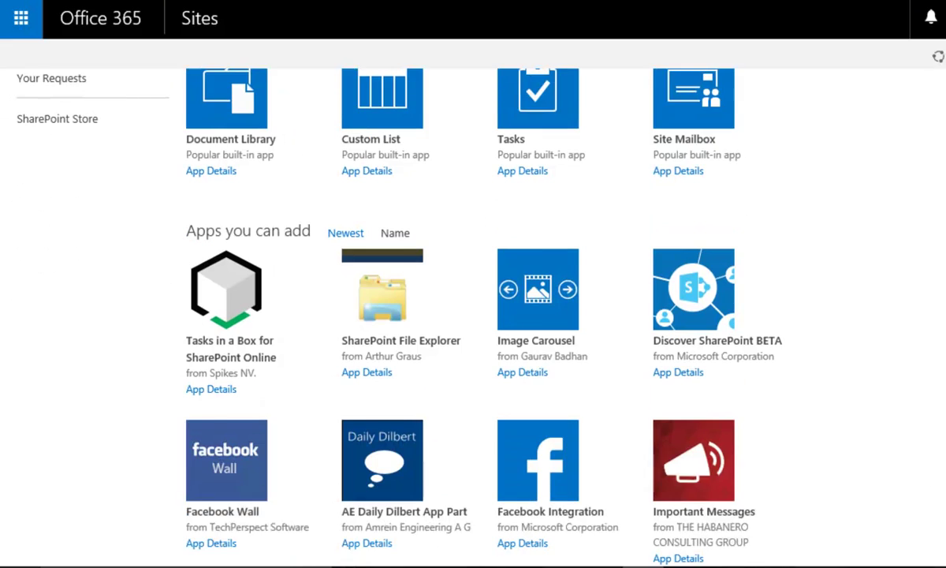
scroll(473, 316, "down", 5)
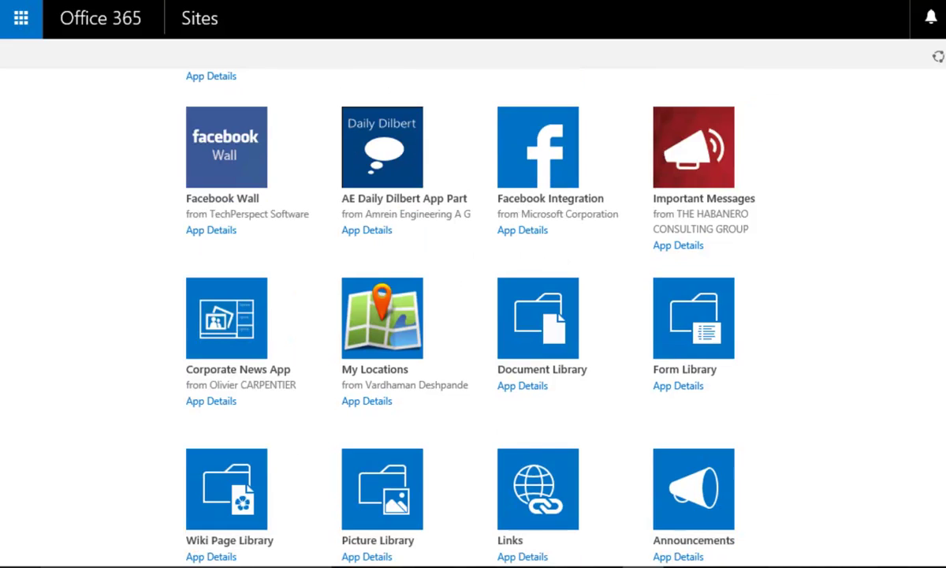
scroll(474, 315, "down", 1)
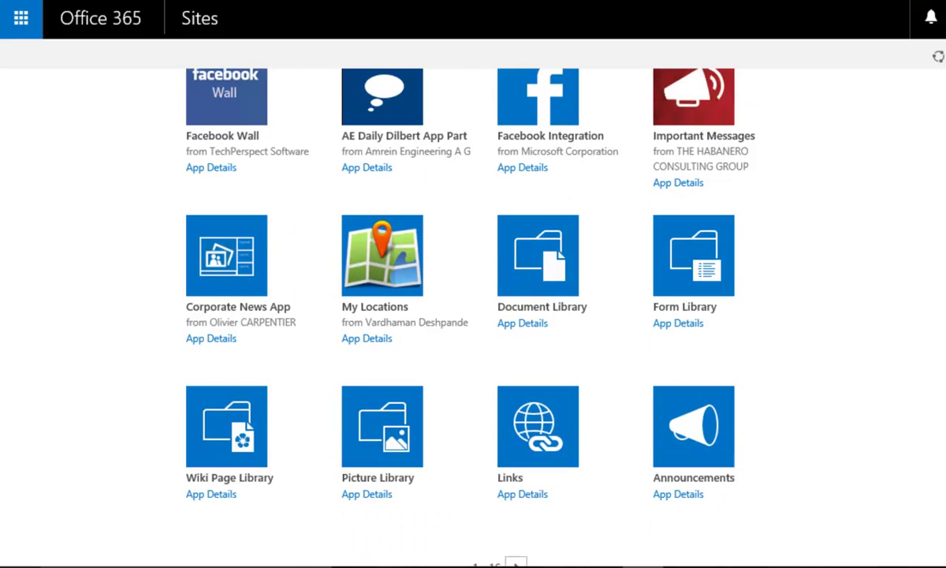
scroll(473, 315, "down", 1)
left_click(515, 505)
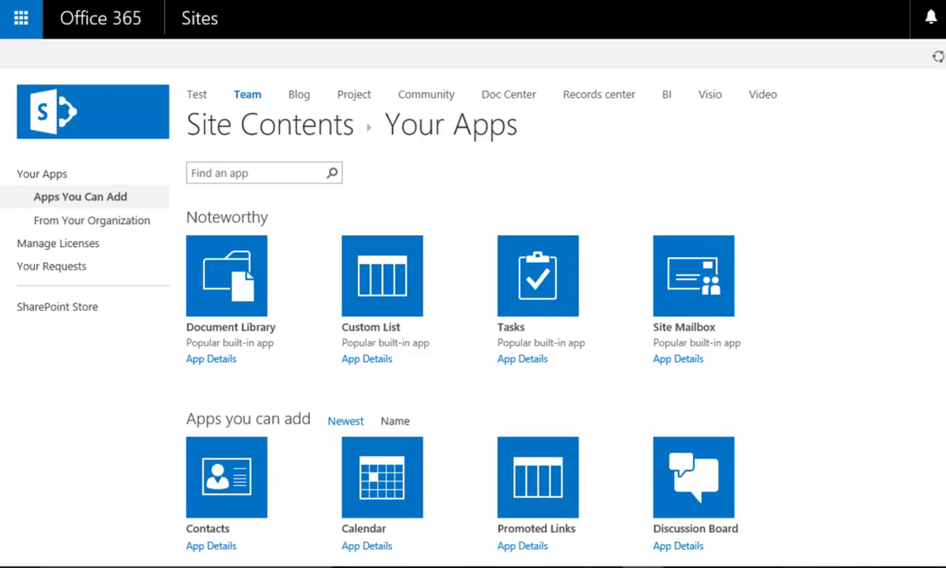
scroll(474, 316, "down", 5)
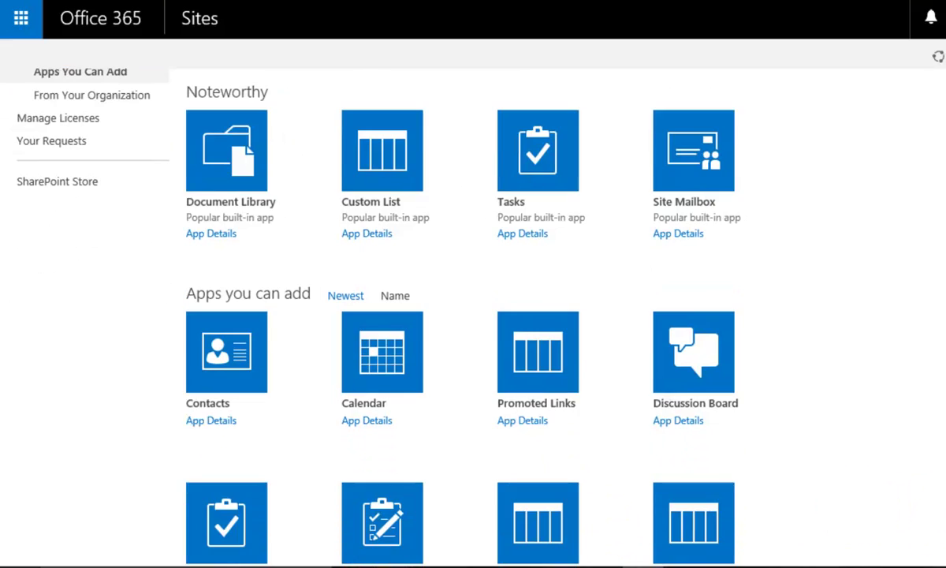
scroll(473, 315, "down", 1)
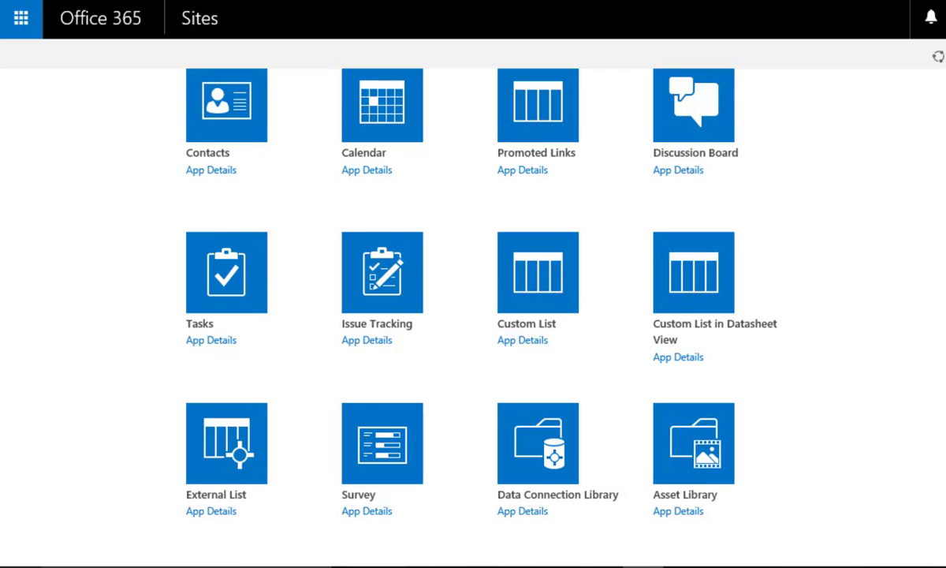
scroll(473, 315, "down", 4)
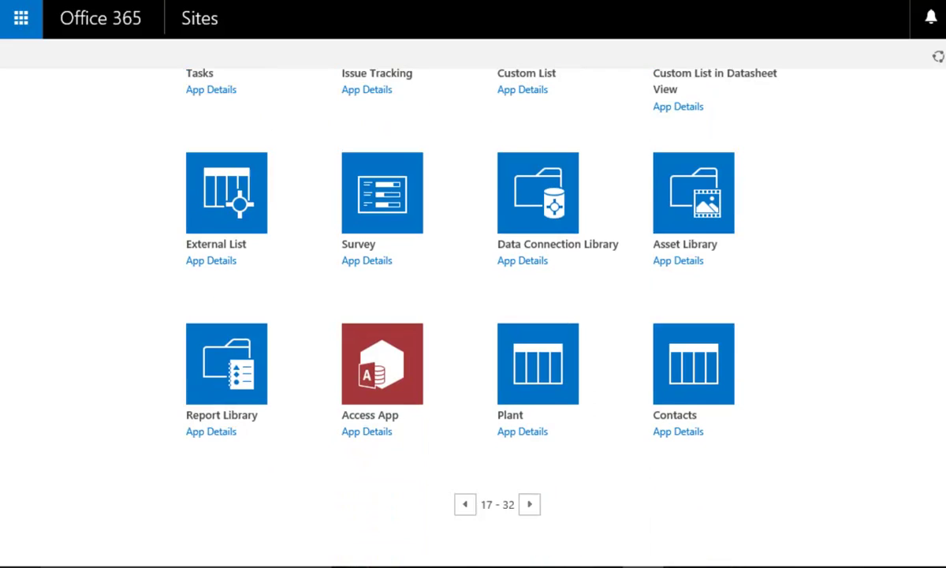
left_click(530, 505)
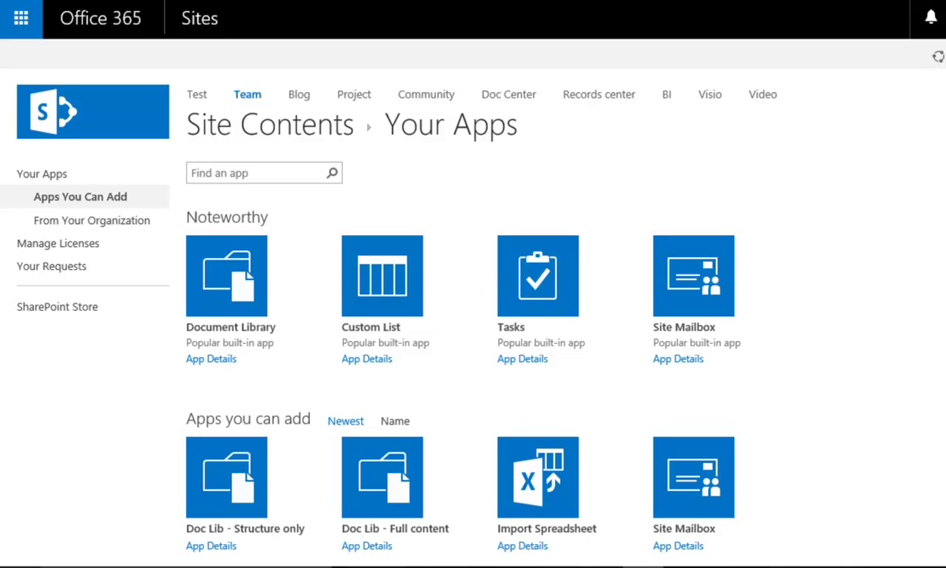
scroll(190, 513, "down", 3)
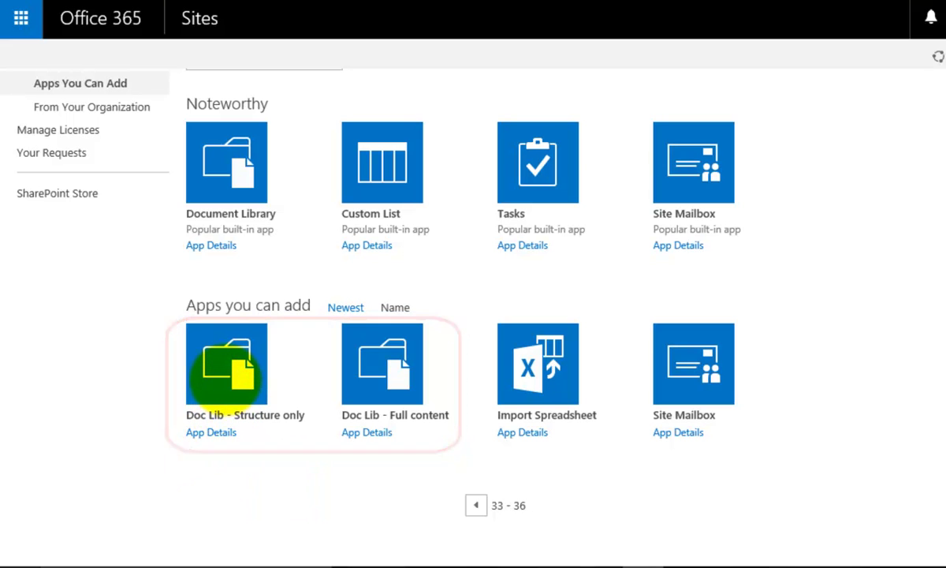
left_click(225, 378)
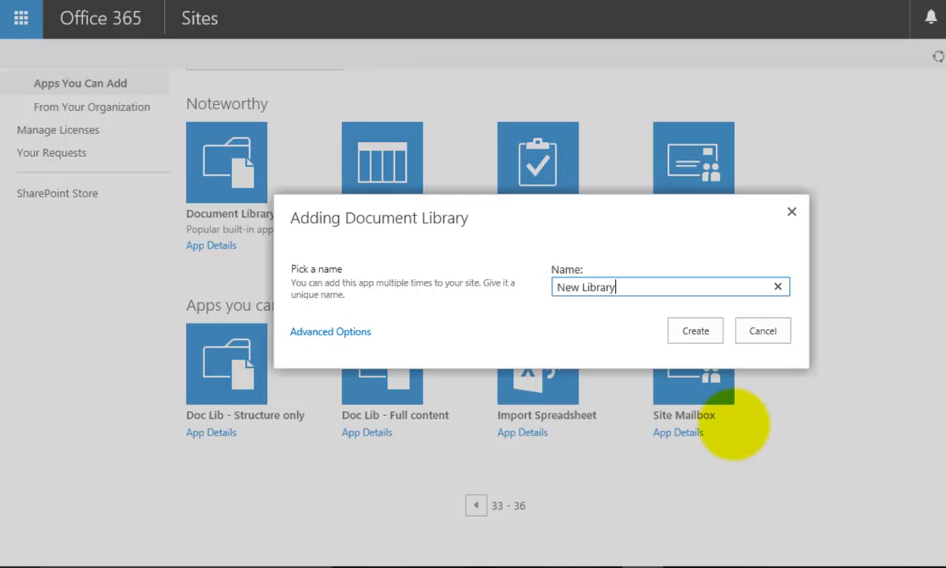
left_click(695, 330)
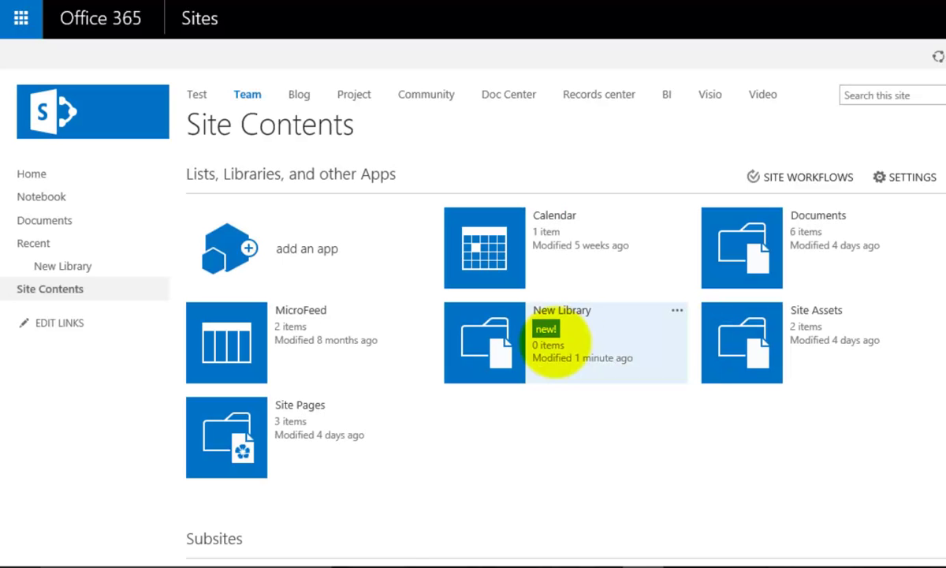
Open New Library from the site contents to examine the structure it took from the template
left_click(492, 337)
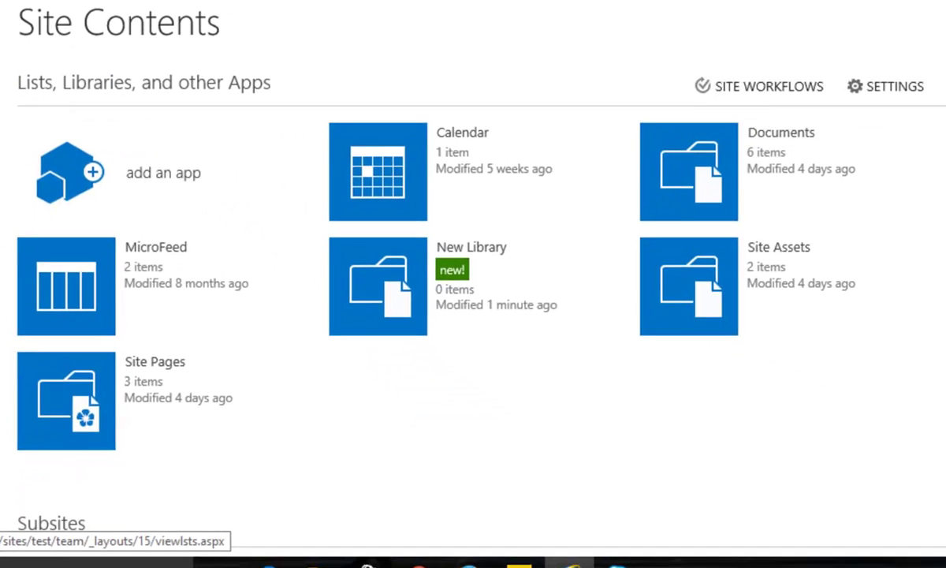
Add a library named "New Library - Docs" to the Team site from the "Doc Lib - Full content" template and open it
left_click(165, 164)
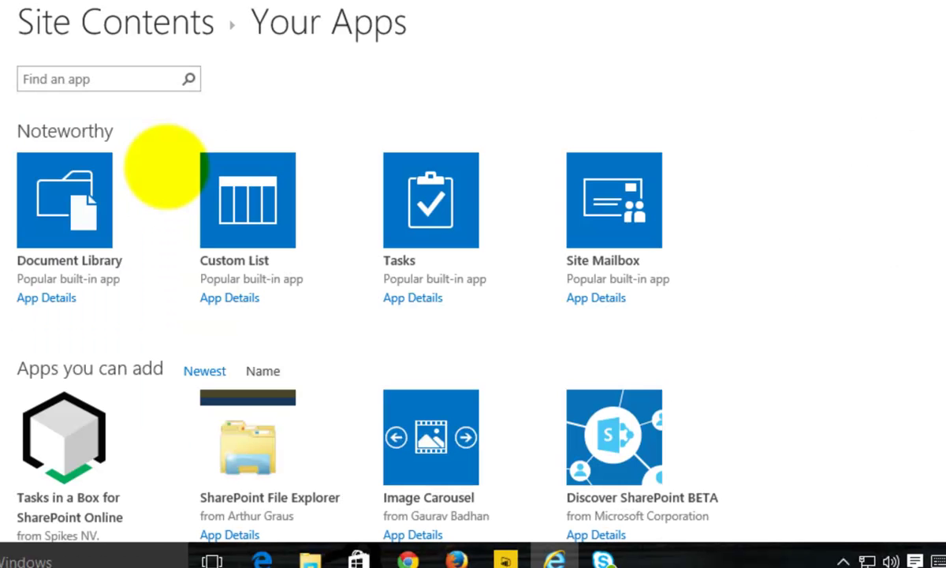
scroll(665, 400, "down", 10)
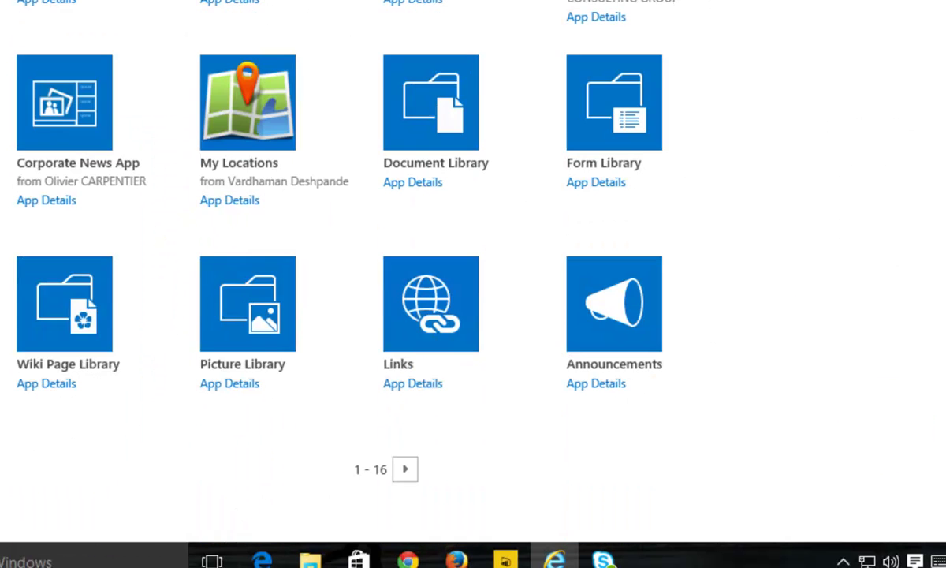
left_click(406, 469)
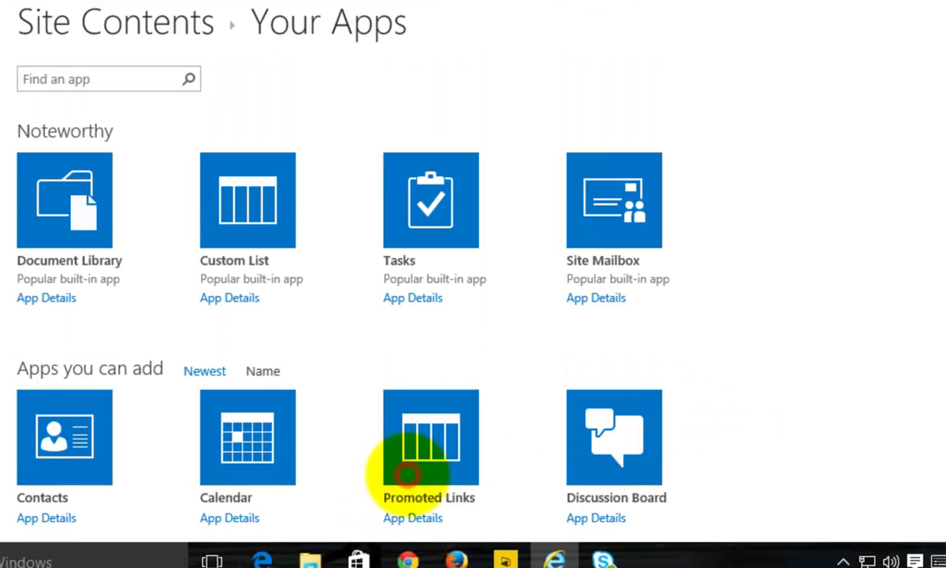
scroll(433, 423, "down", 10)
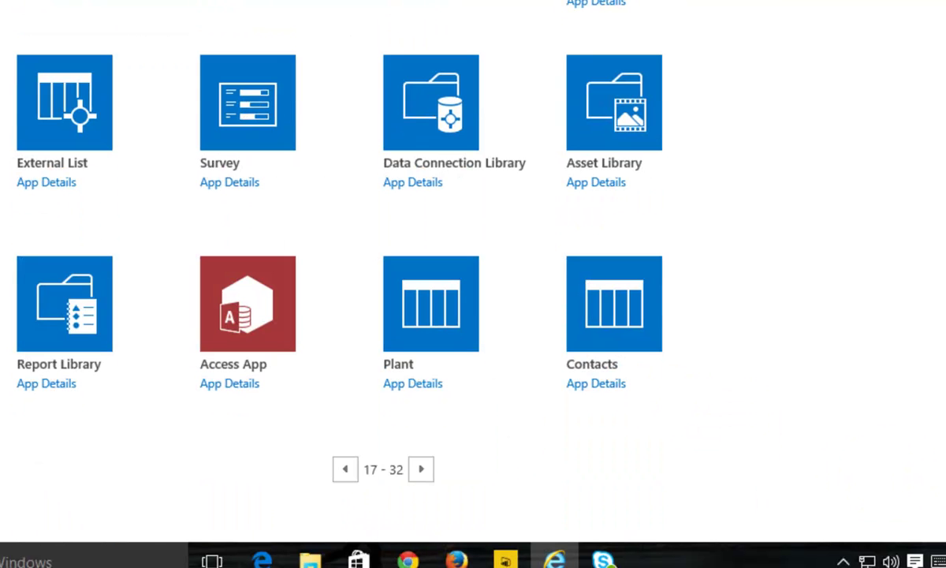
left_click(423, 469)
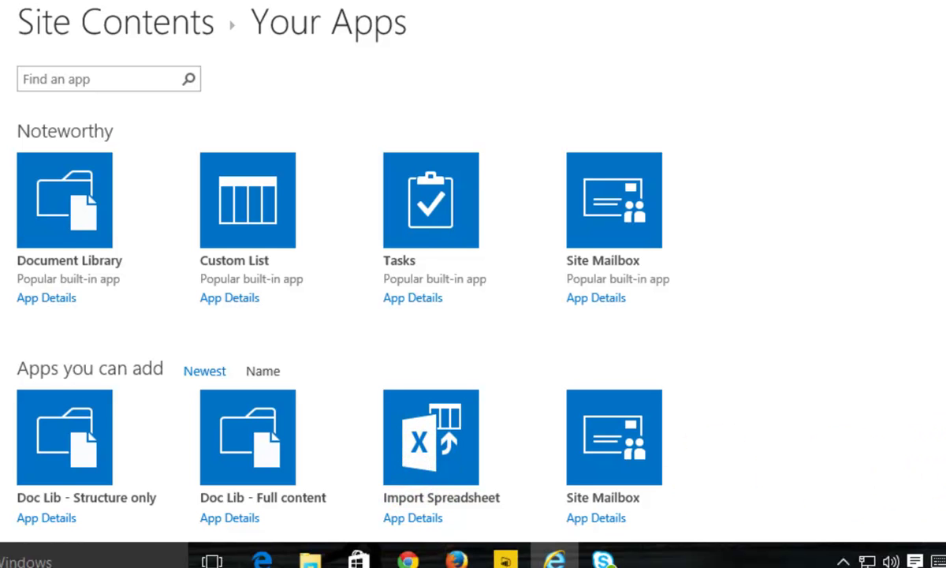
scroll(907, 509, "down", 3)
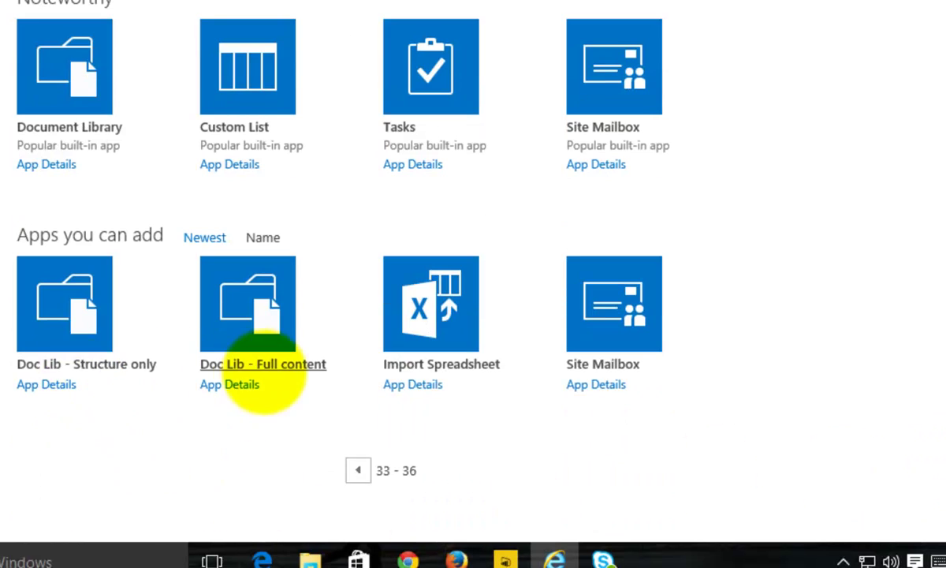
left_click(255, 365)
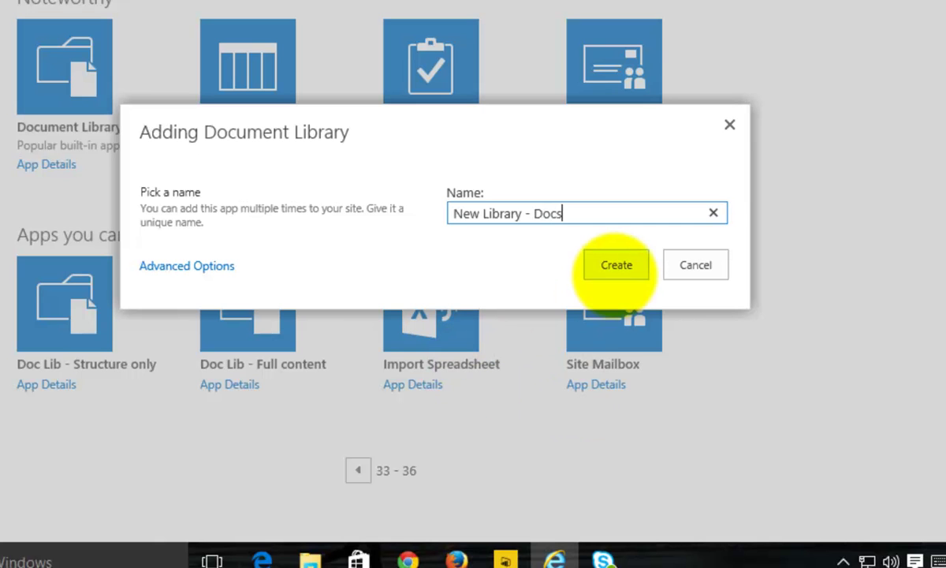
left_click(617, 265)
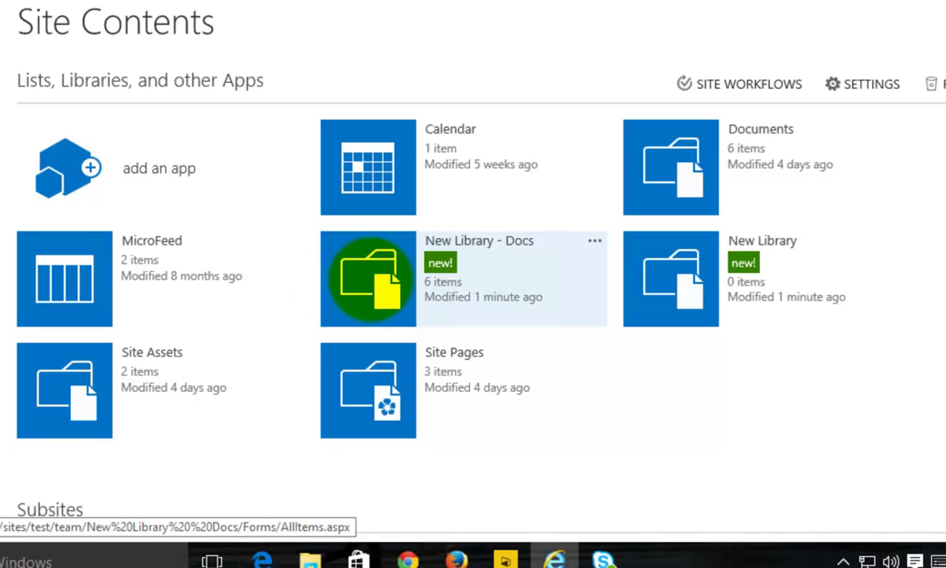
left_click(368, 280)
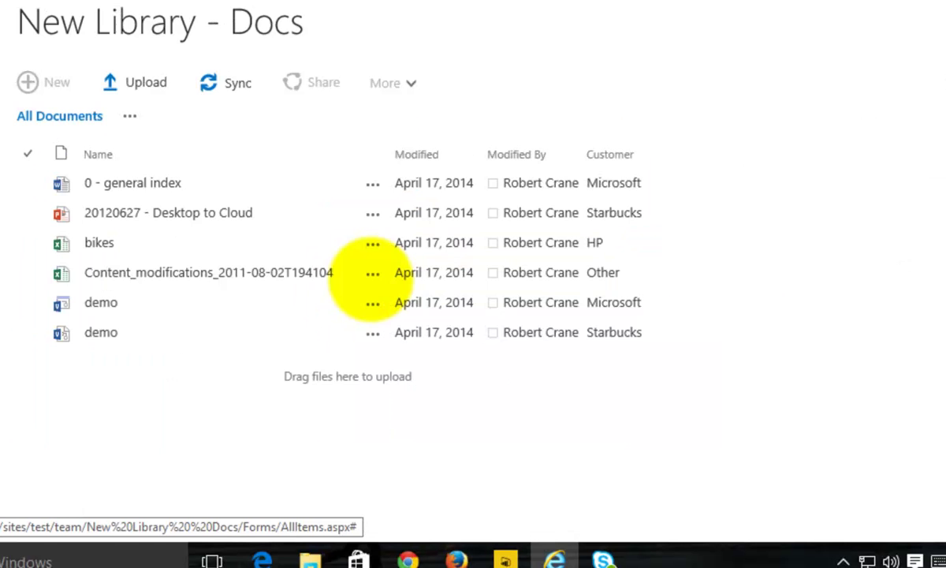
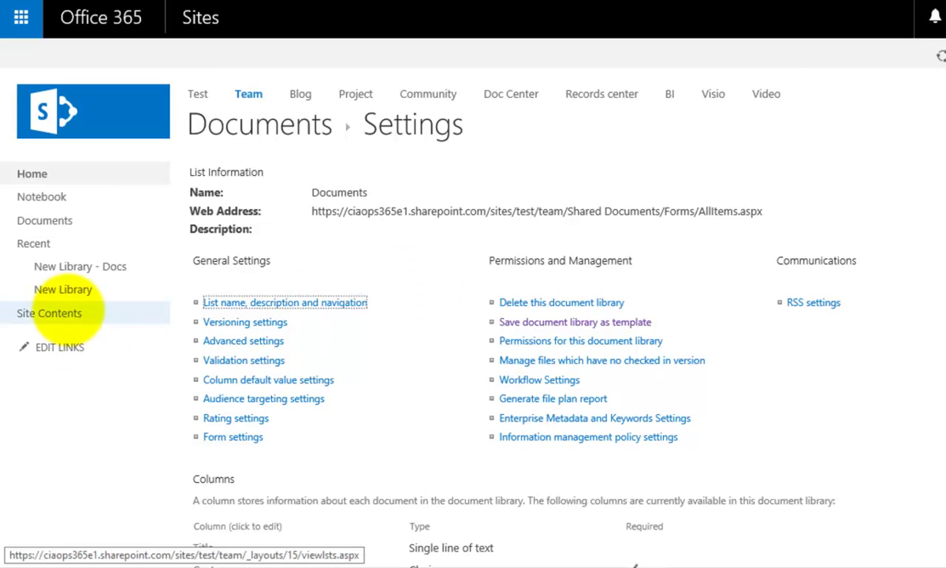
Show the apps that can be added to the Team site from its site contents and return to the site contents
left_click(66, 312)
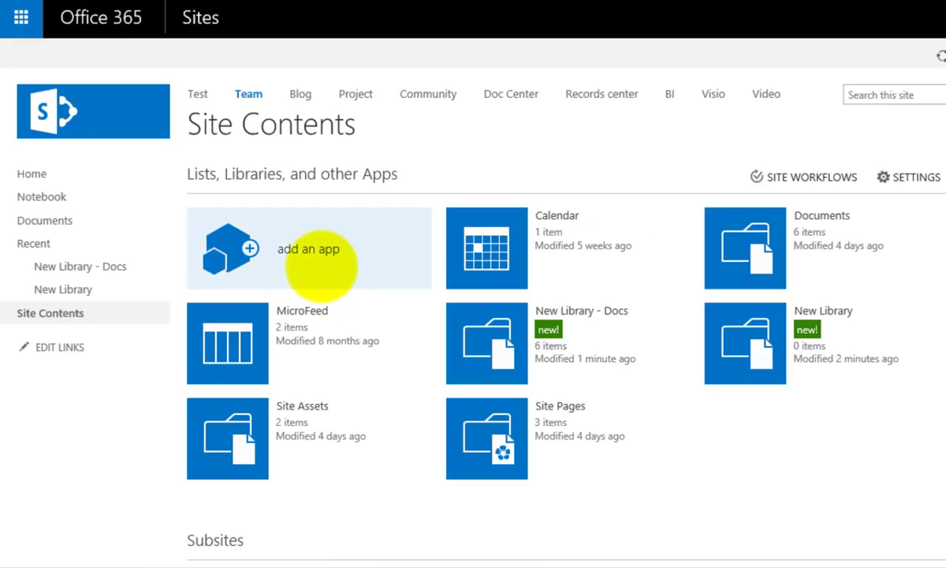
left_click(304, 249)
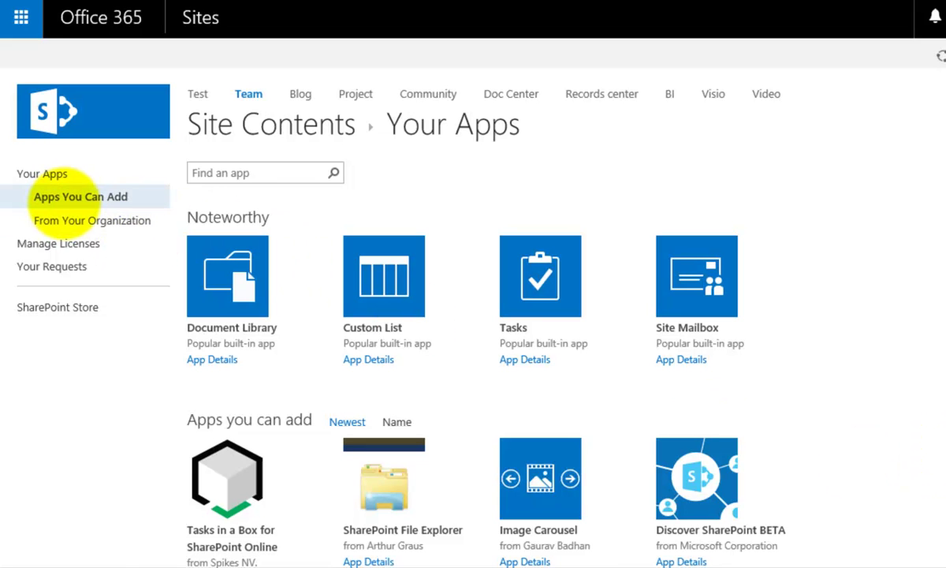
left_click(234, 123)
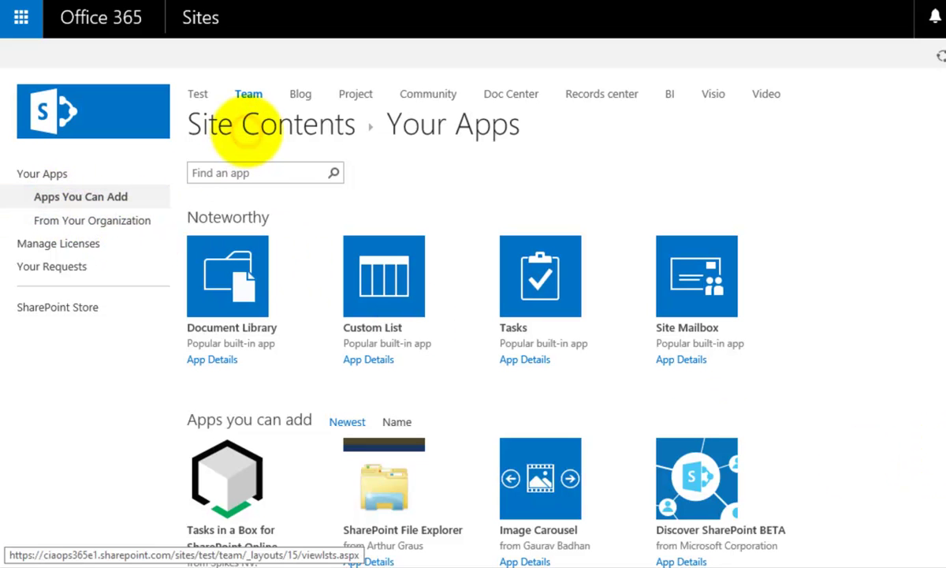